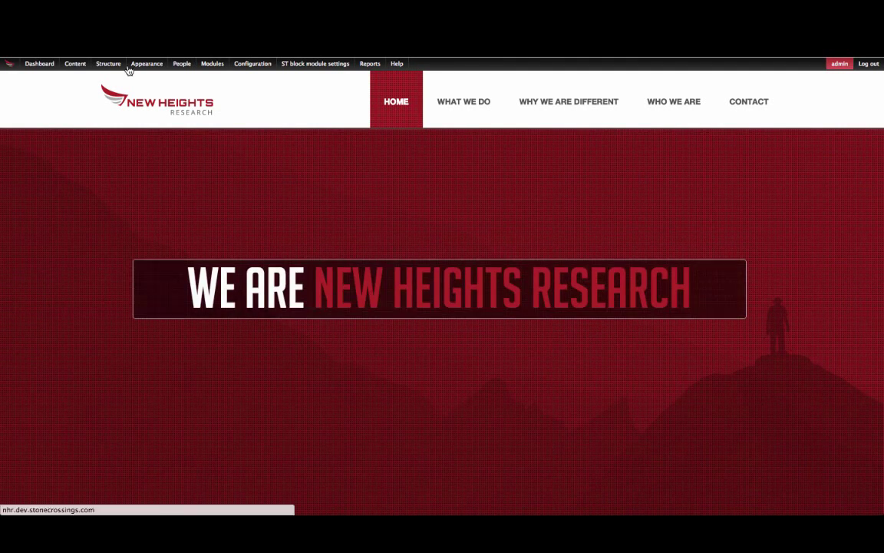
Step: Open the Add new MD Slider form from Structure > MD Sliders
mouse_move(113, 65)
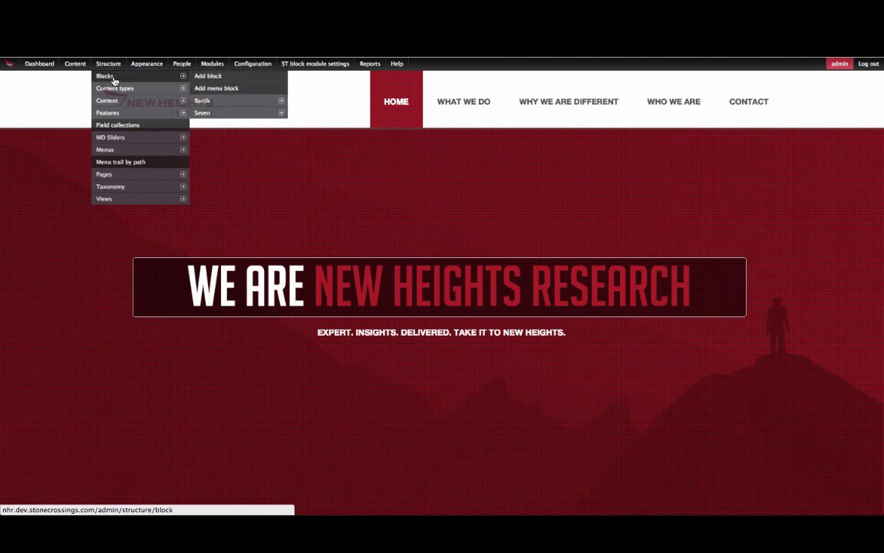
mouse_move(122, 140)
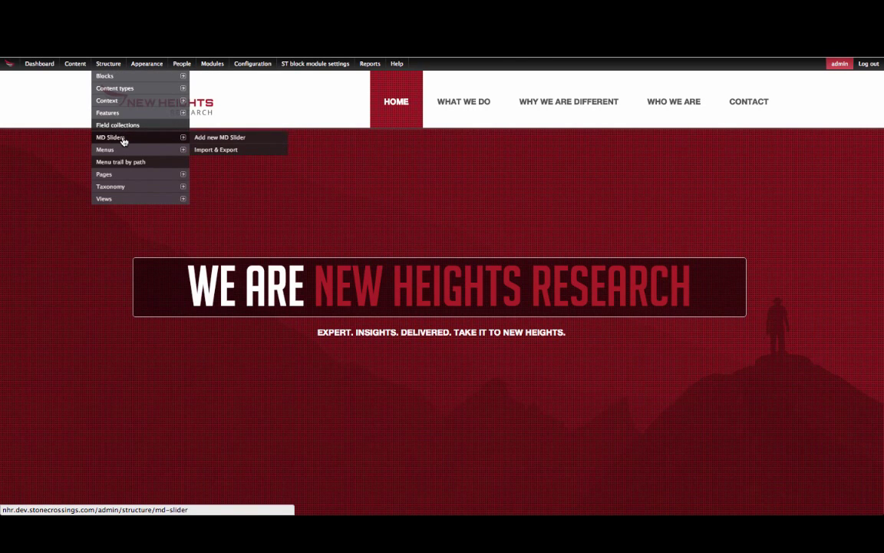
click(205, 143)
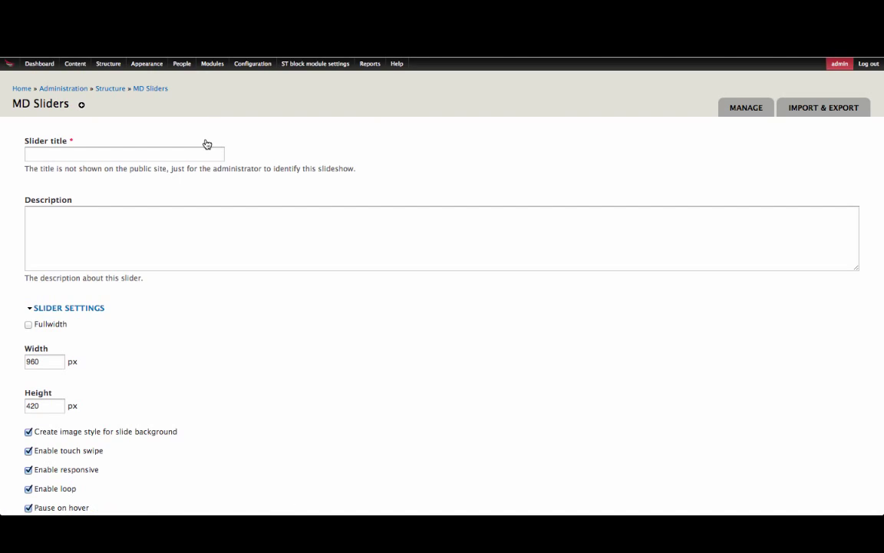
Step: Create a slider titled 'Test Slider' with the description 'Slider'
click(194, 154)
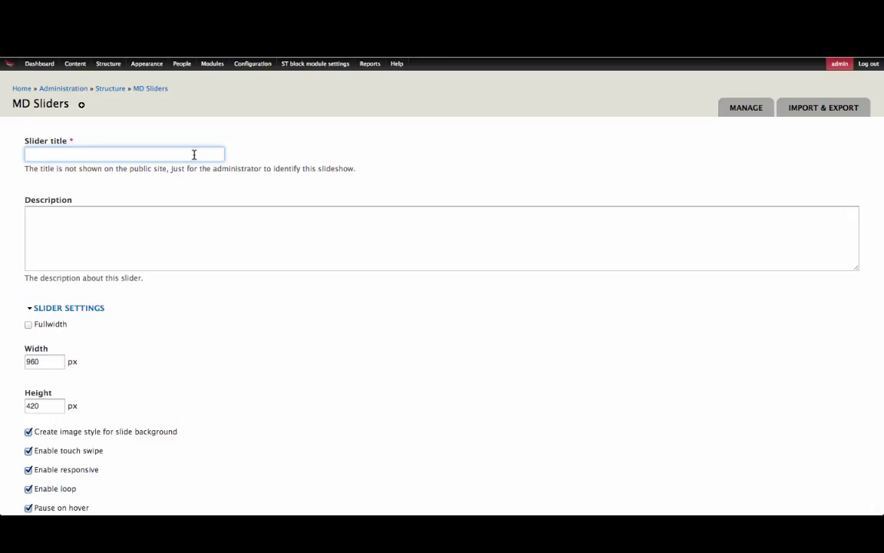
text(Test Slider)
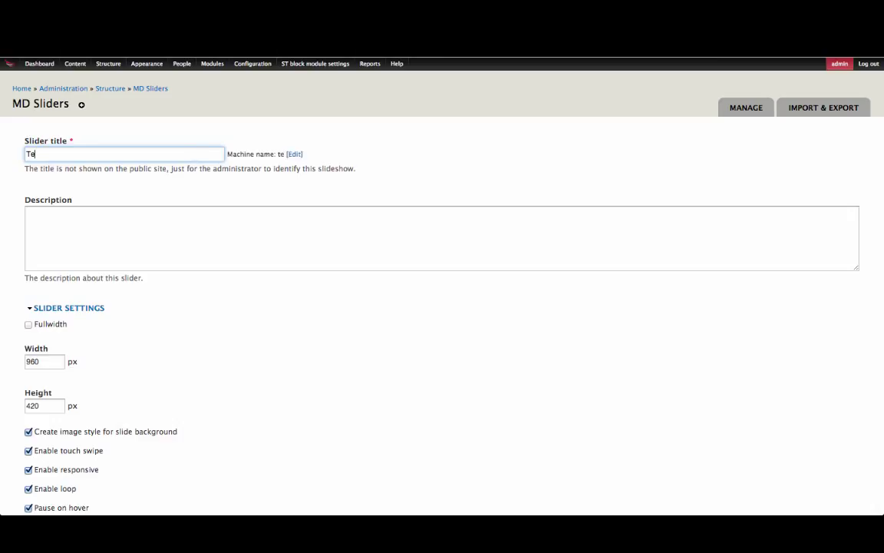
click(247, 224)
text(Slider description)
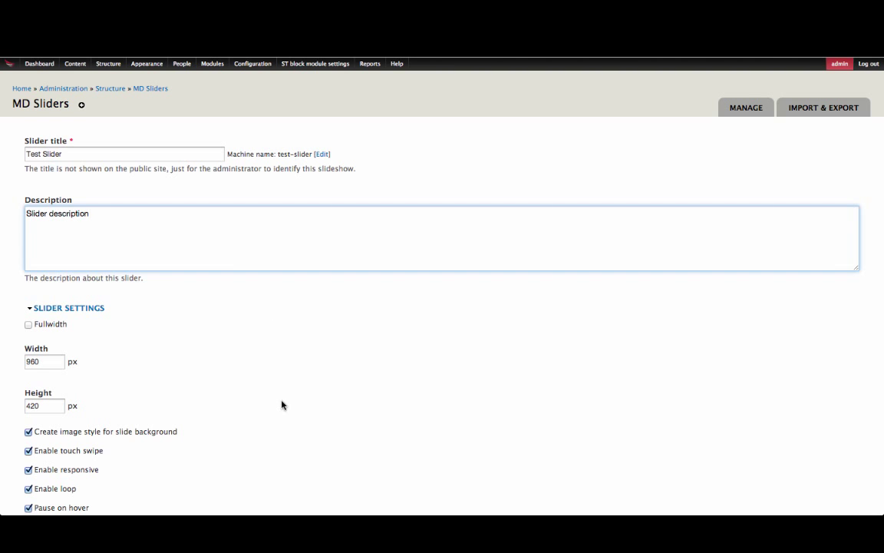
scroll(276, 404, down, 10)
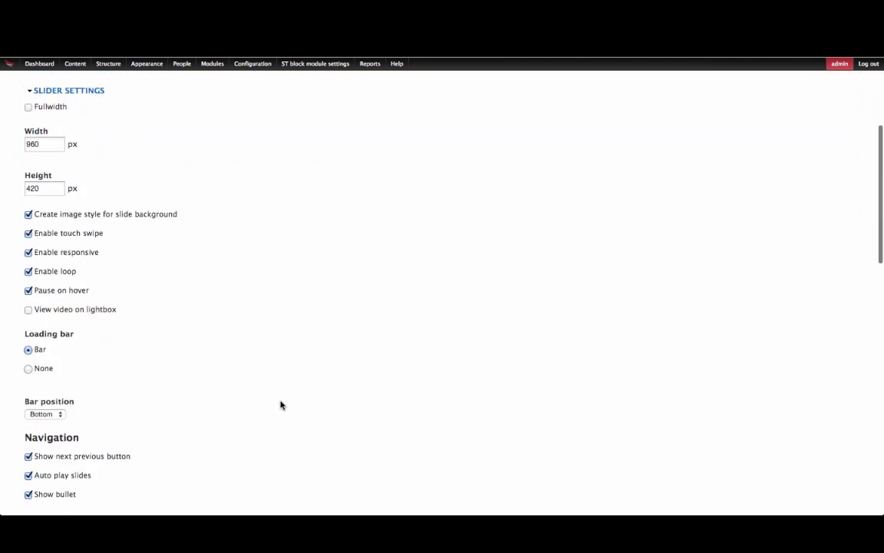
scroll(272, 403, down, 10)
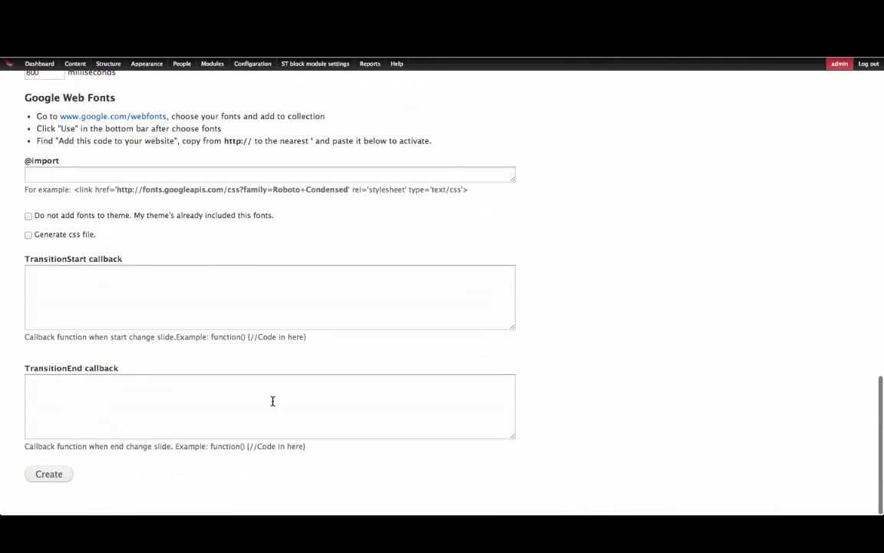
click(52, 477)
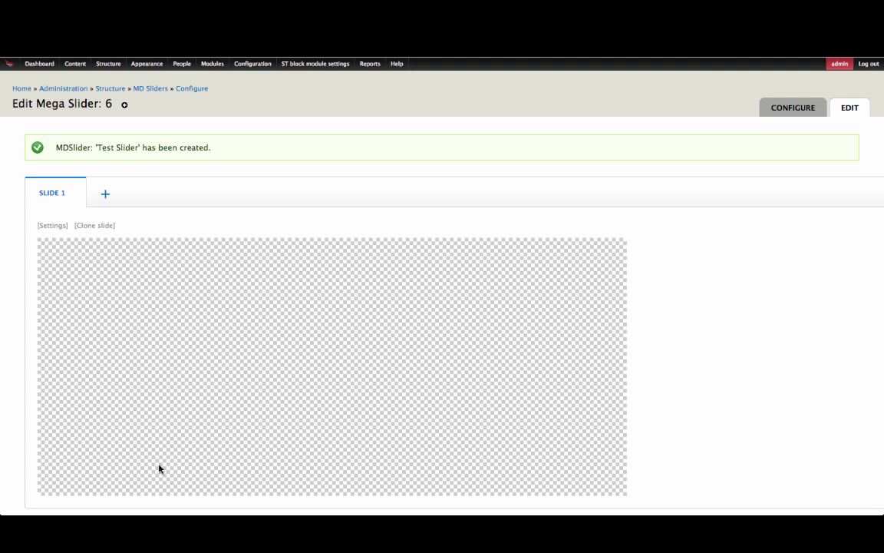
Step: Upload 'Beach image.jpg' from the Desktop as Slide 1's background image
click(53, 226)
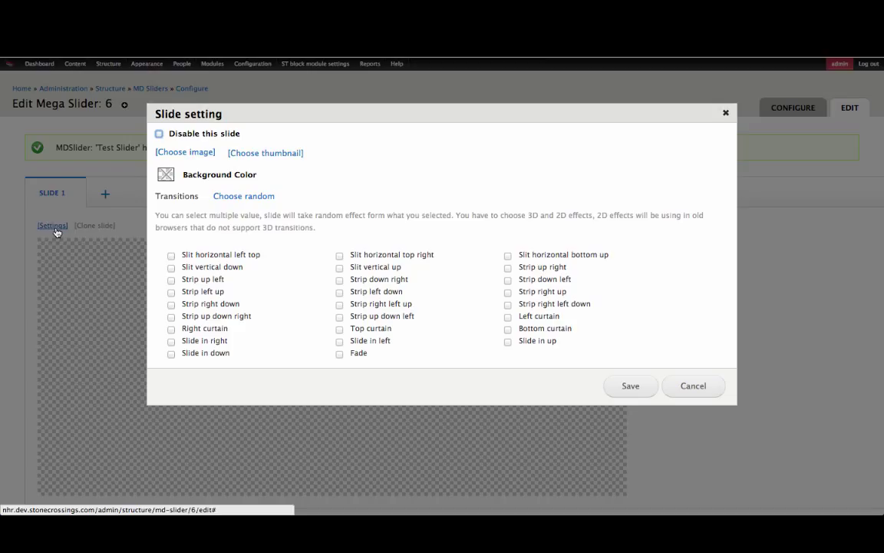
click(186, 152)
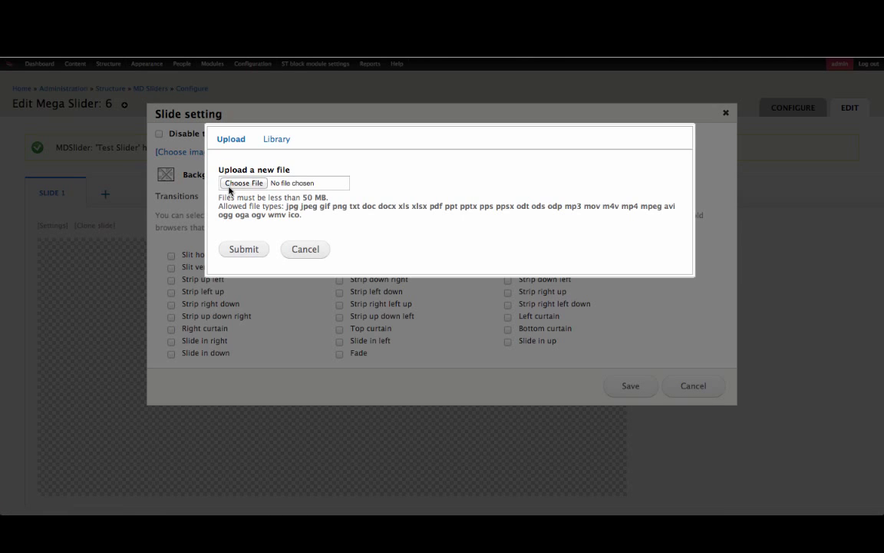
click(229, 186)
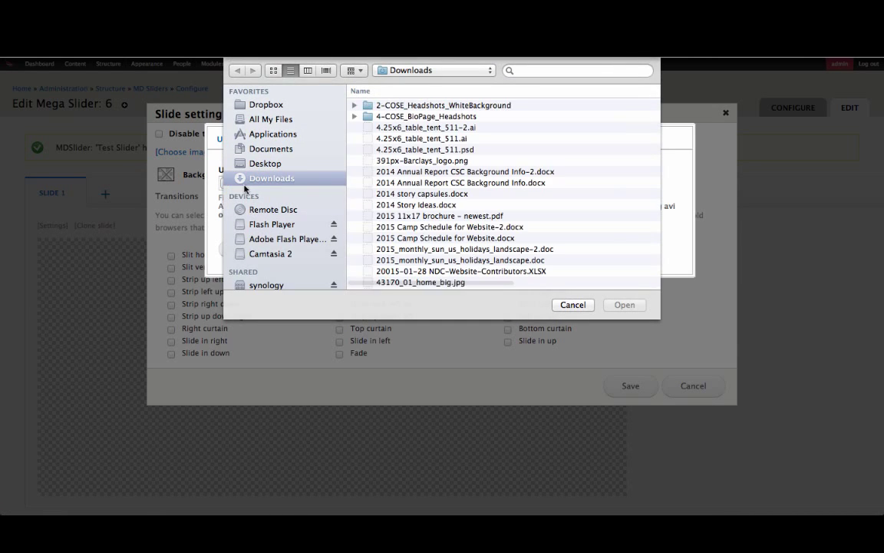
click(303, 163)
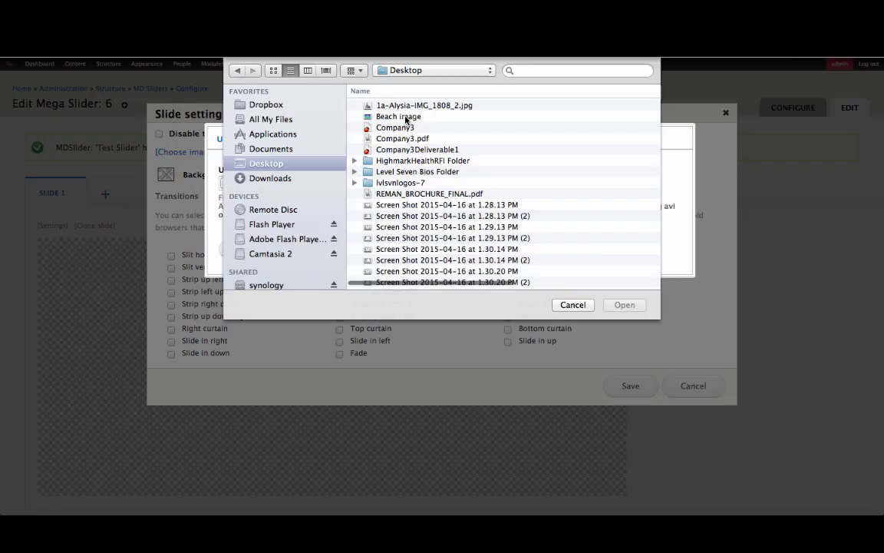
click(392, 117)
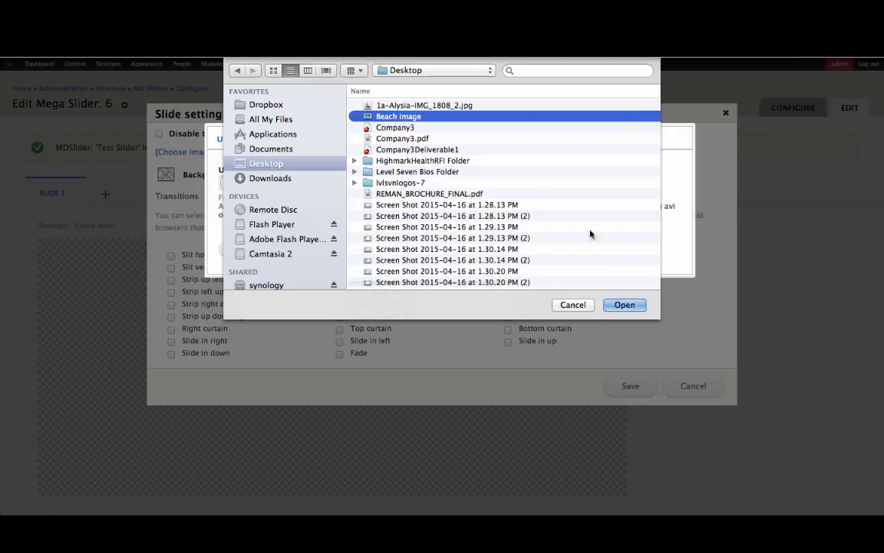
click(625, 305)
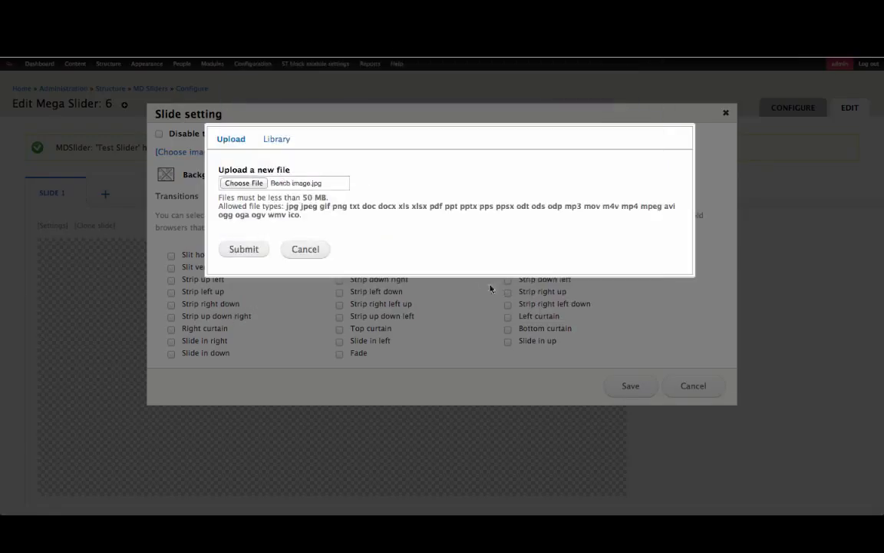
click(240, 252)
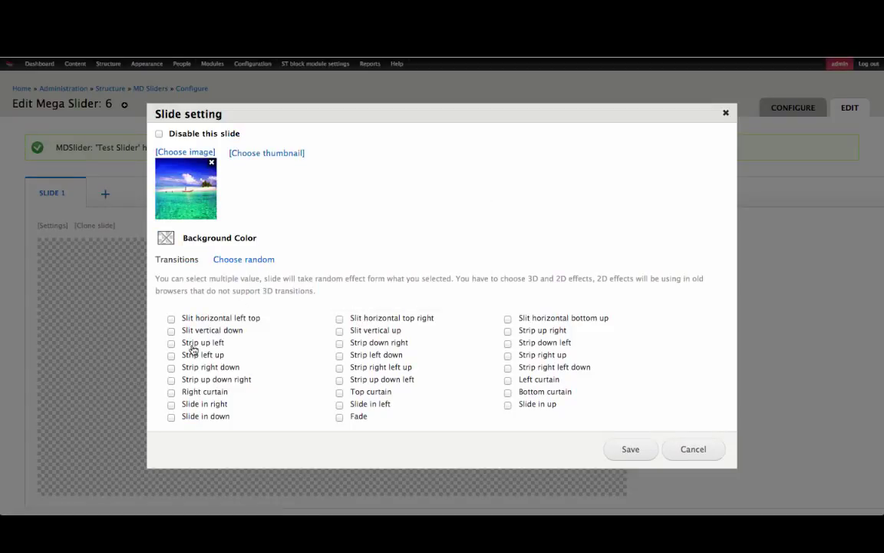
Step: Enable the Strip left up transition and save the slide settings
mouse_move(195, 351)
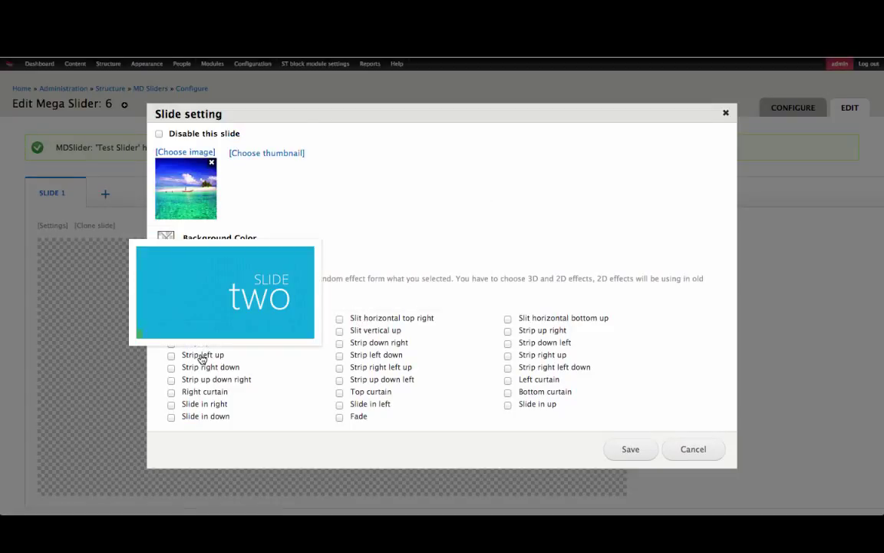
click(203, 358)
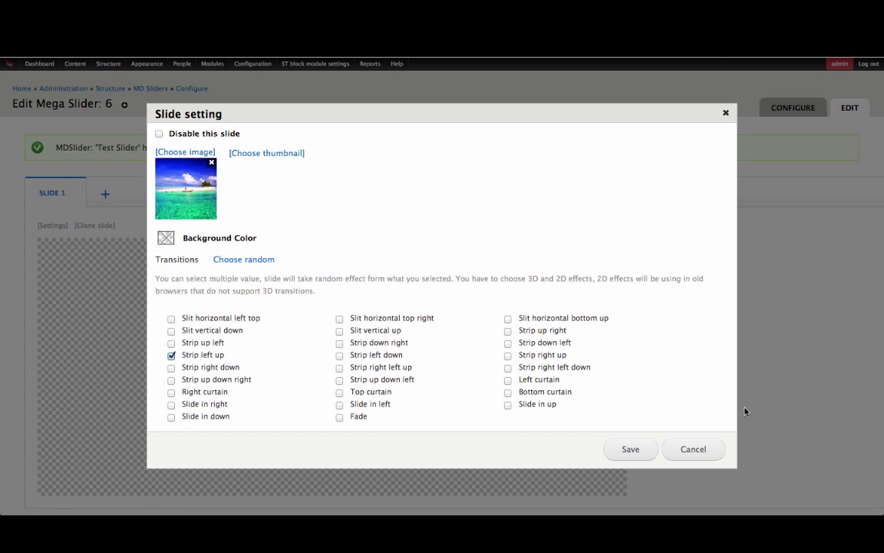
click(642, 450)
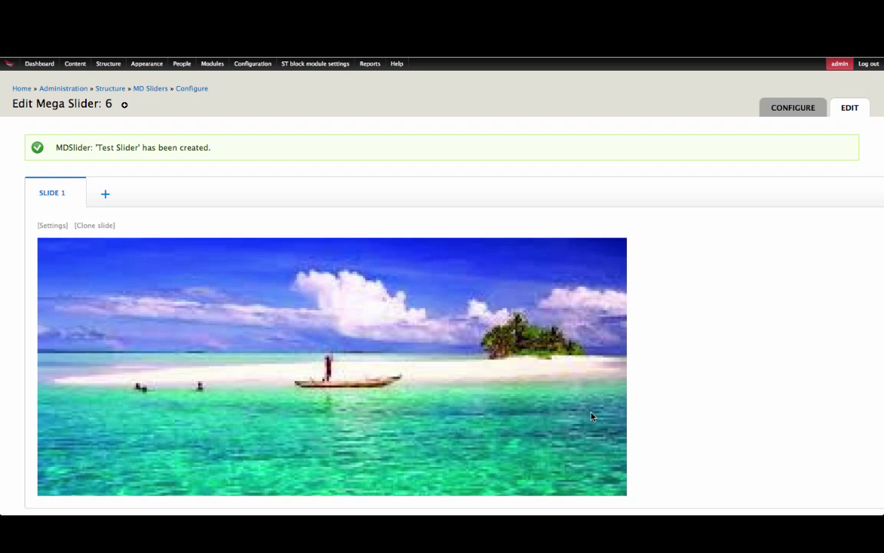
Step: Add a text layer reading 'Test text'
scroll(592, 417, down, 4)
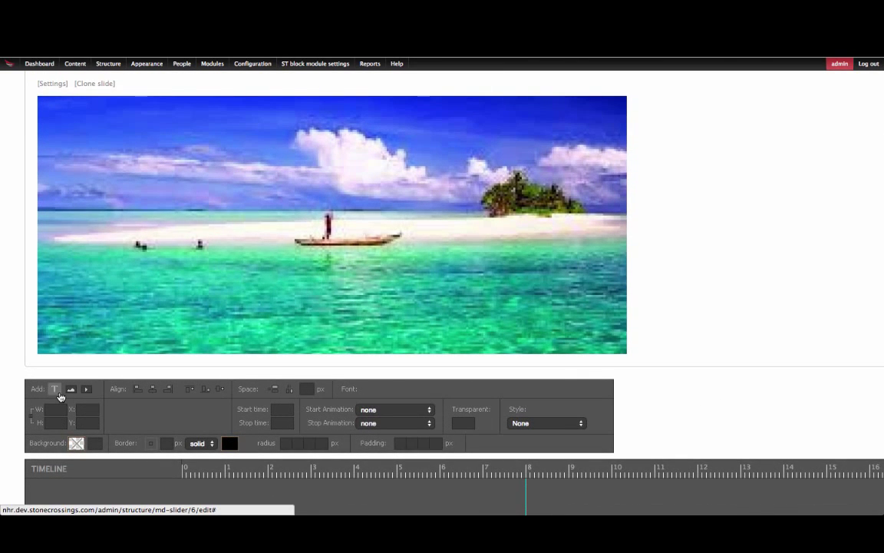
click(59, 392)
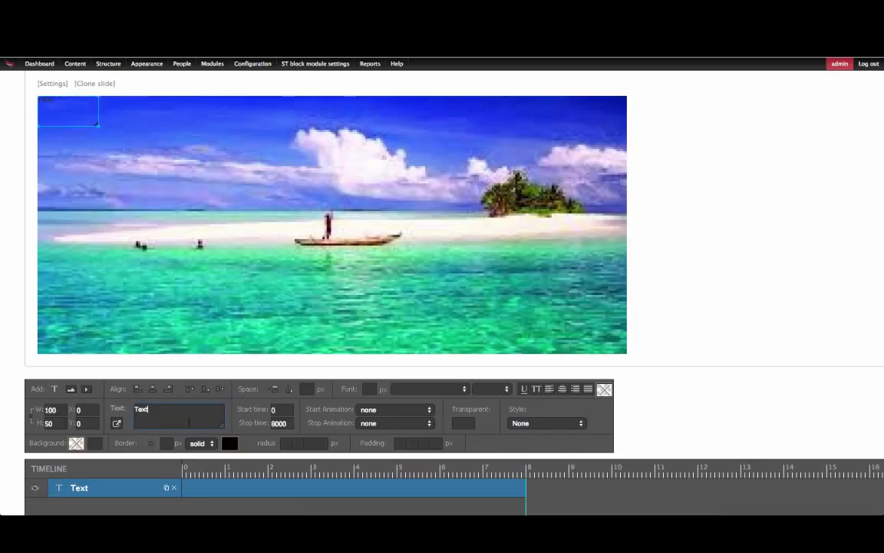
double_click(142, 409)
text(Test text)
Step: Add a second text layer reading 'text text text'
click(55, 388)
scroll(146, 399, down, 1)
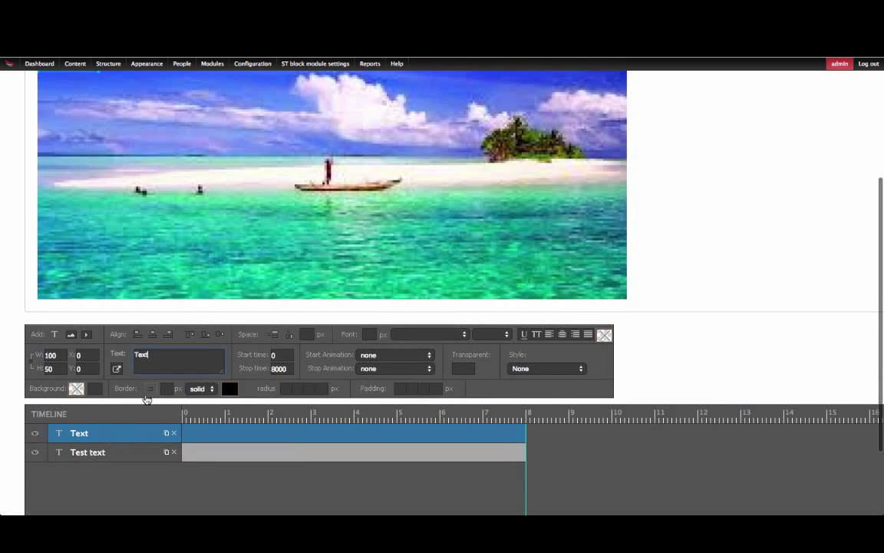
drag(150, 355, 110, 349)
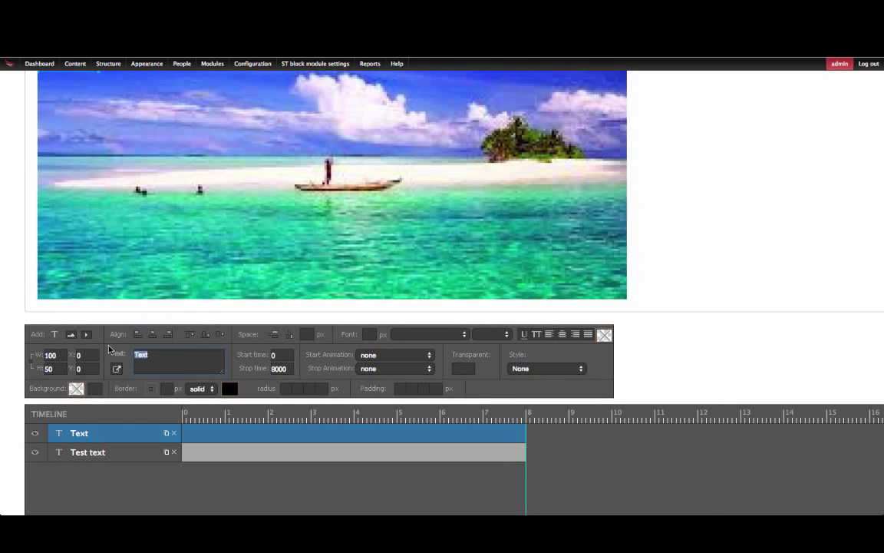
text(text text text)
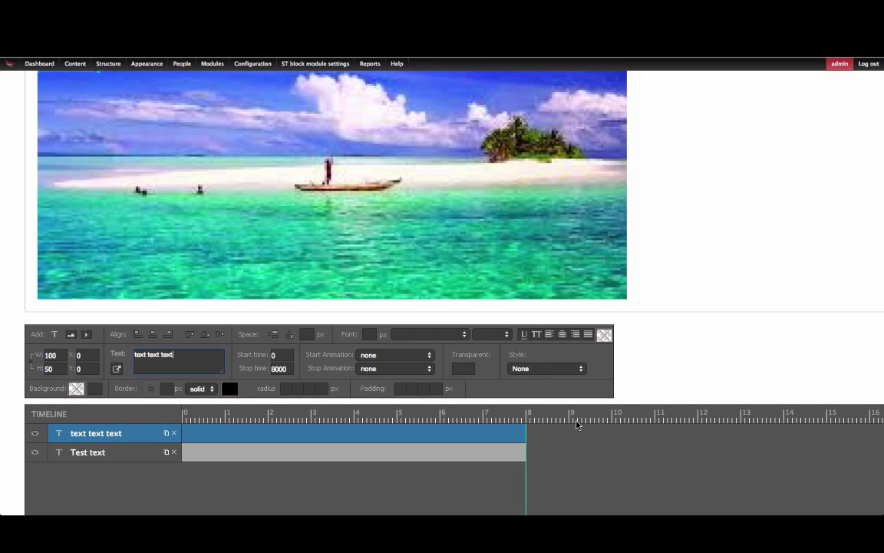
Step: Set the layer's text colour to near-white #fcf6f6
click(604, 336)
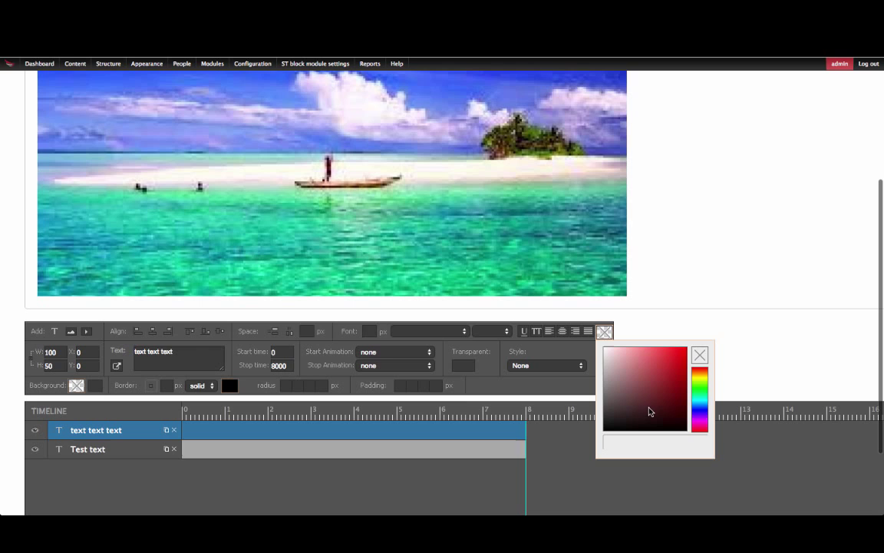
click(605, 349)
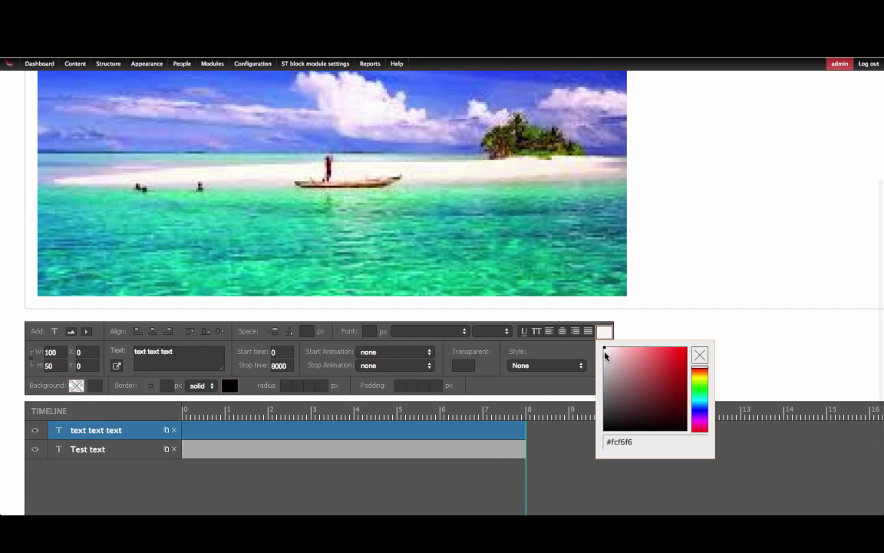
click(677, 320)
Step: Place 'text text text' mid-slide at 220 × 110 and move 'Test text' up to 407, 67
scroll(281, 234, up, 2)
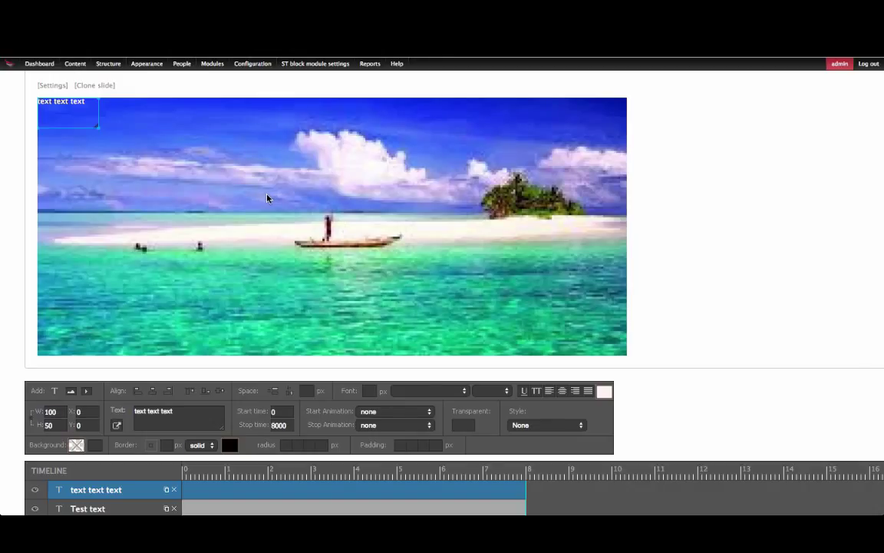
drag(99, 123, 341, 319)
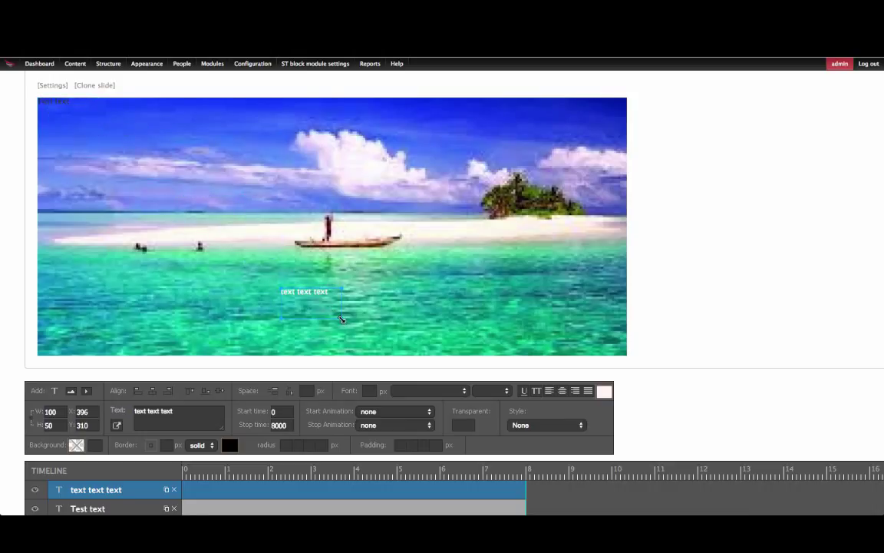
drag(341, 318, 416, 353)
drag(51, 104, 304, 147)
scroll(123, 456, down, 1)
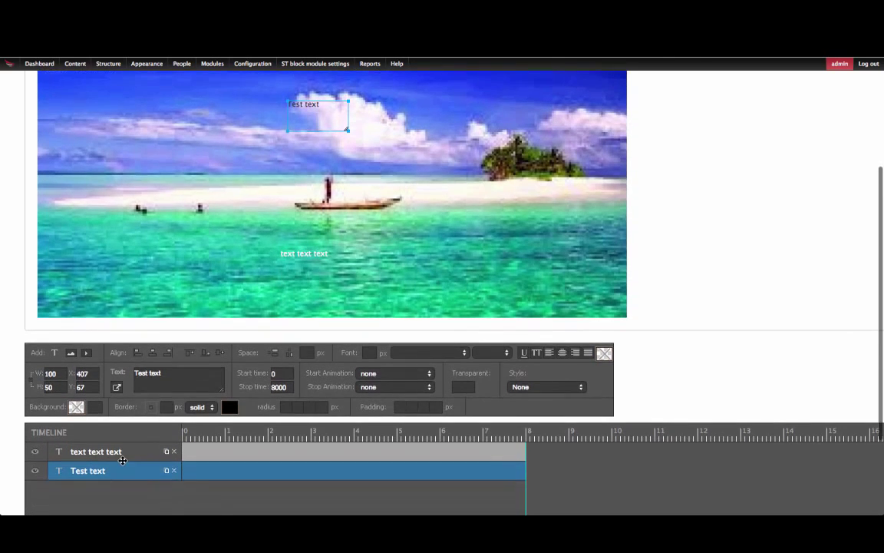
click(128, 452)
Step: Give 'text text text' a 40 px font, uppercase styling and centred alignment
click(369, 352)
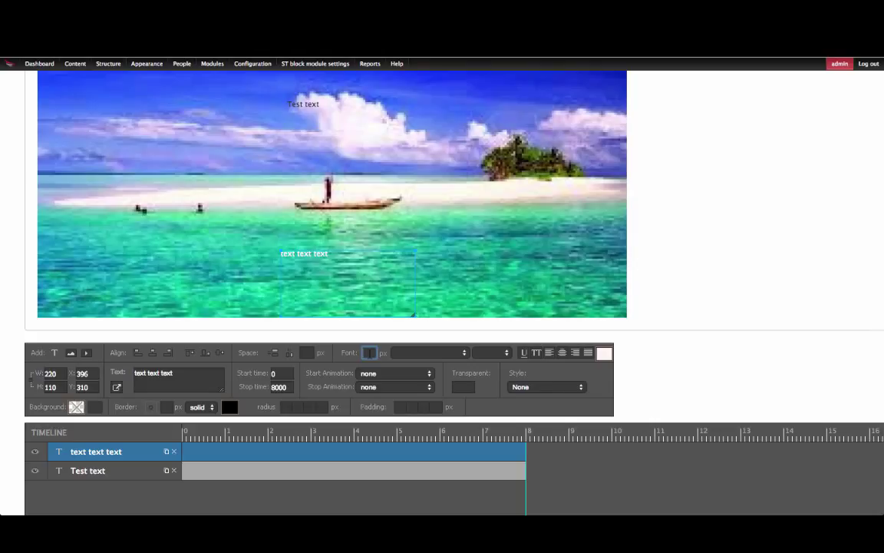
text(40)
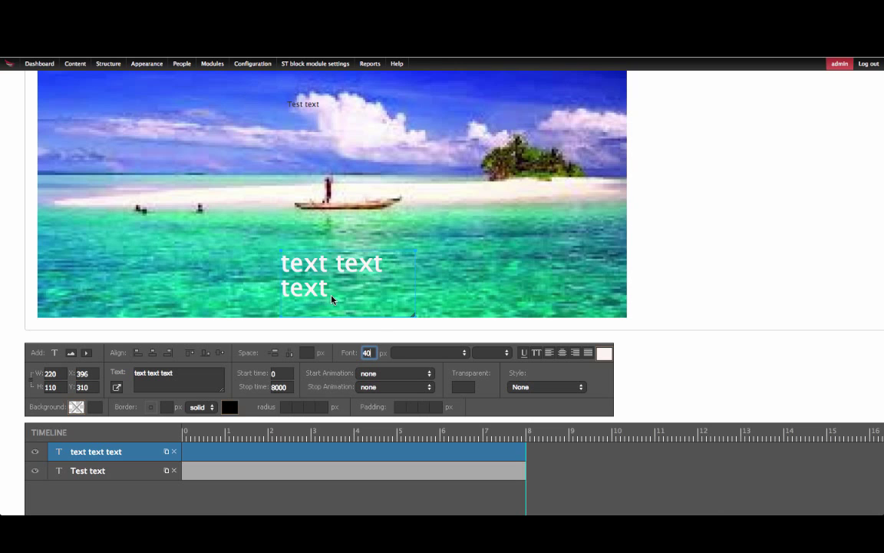
scroll(343, 304, down, 1)
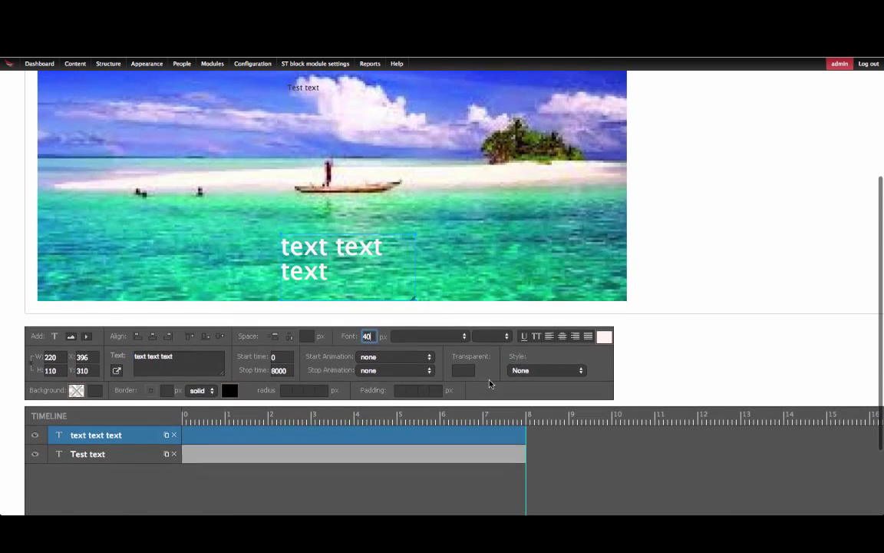
click(537, 337)
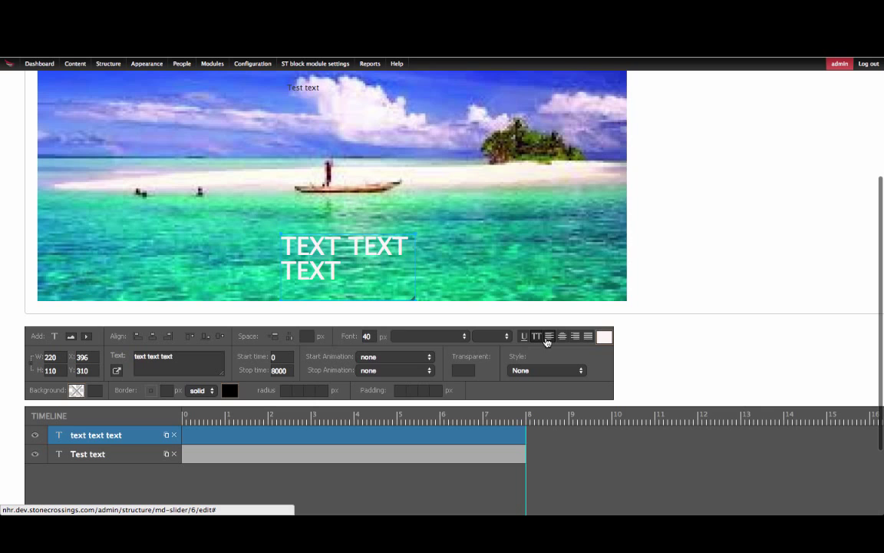
click(564, 337)
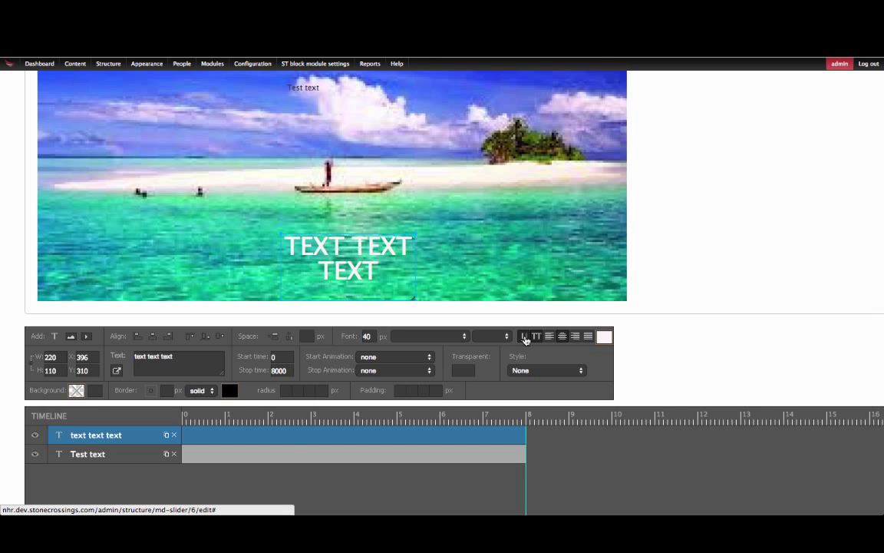
scroll(420, 336, down, 1)
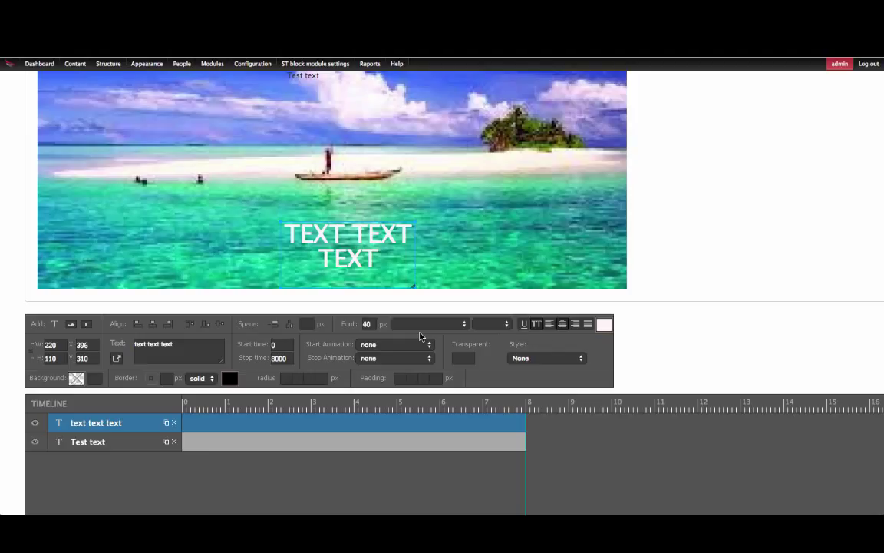
Step: Time 'text text text' to run from 1 s to 8 s and keep 'Test text' until 9 s
scroll(414, 353, down, 4)
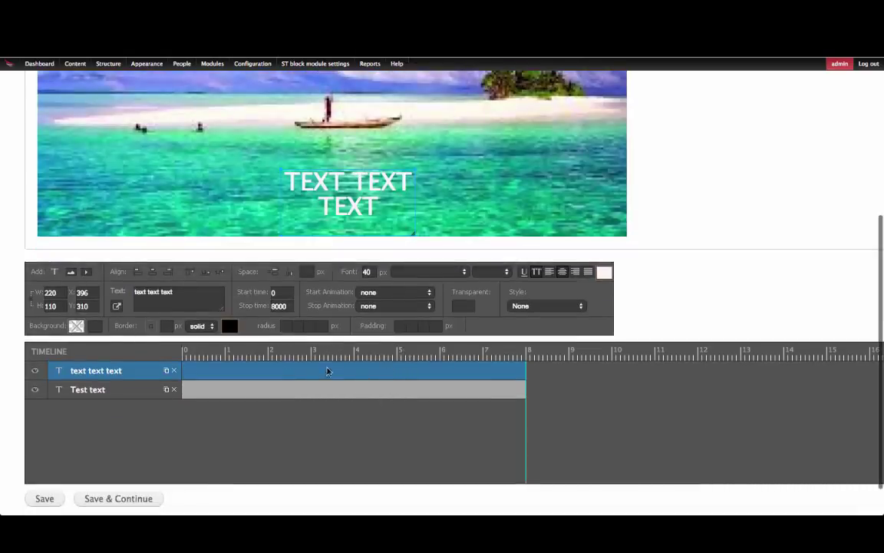
drag(525, 369, 482, 371)
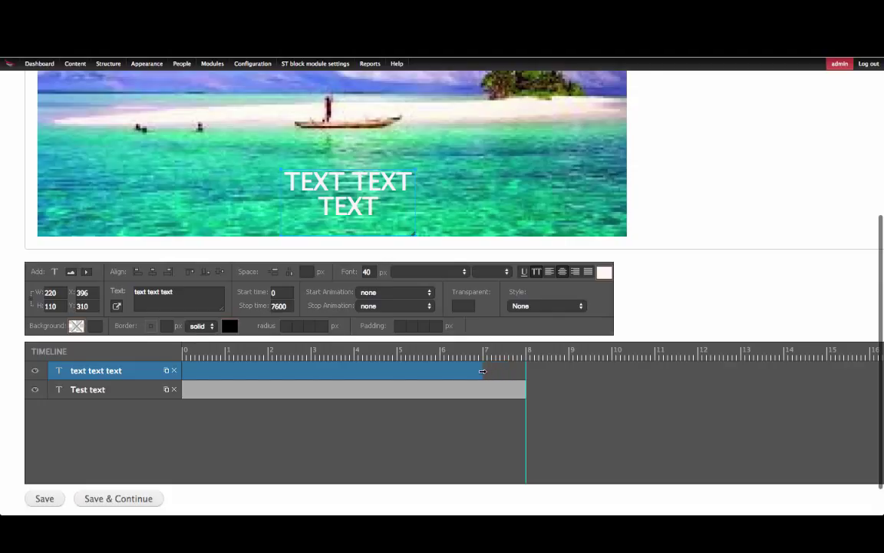
drag(324, 374, 367, 372)
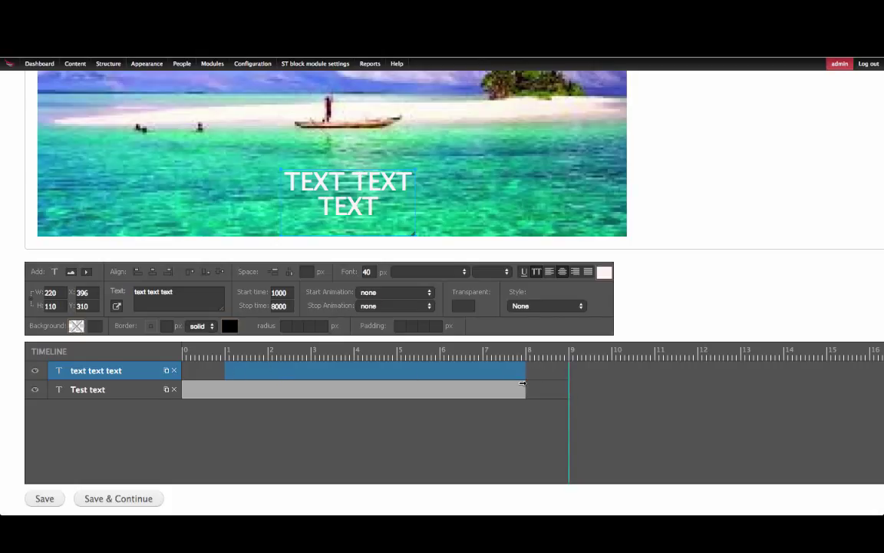
click(523, 390)
drag(525, 391, 569, 391)
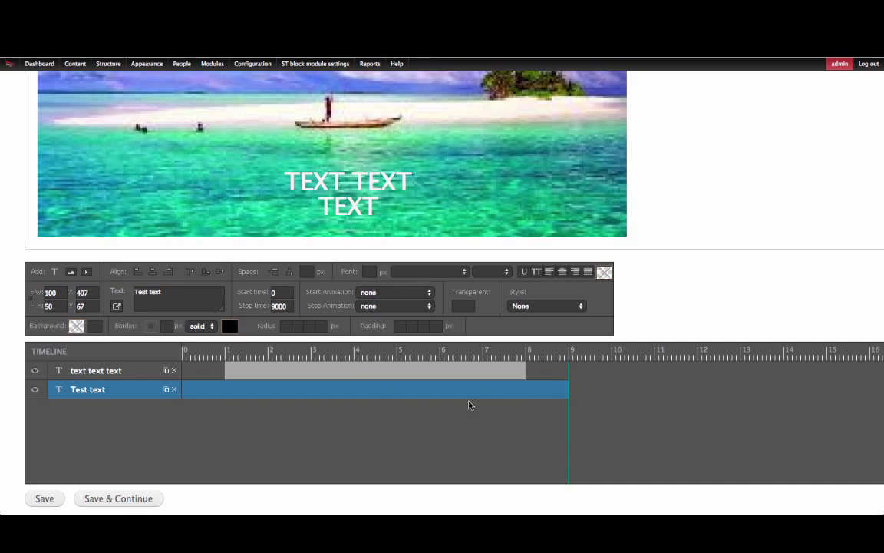
Step: Add an image layer using the sun-clip-art file from the Desktop
click(70, 272)
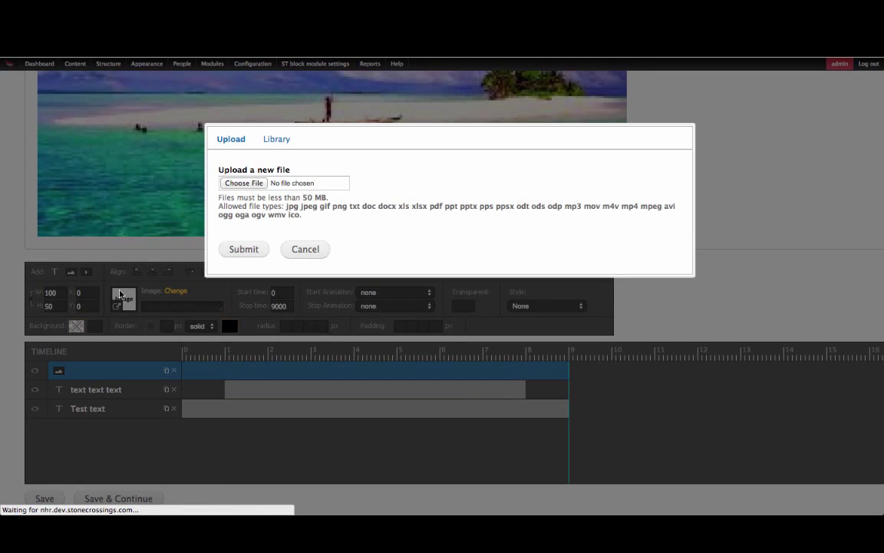
click(264, 188)
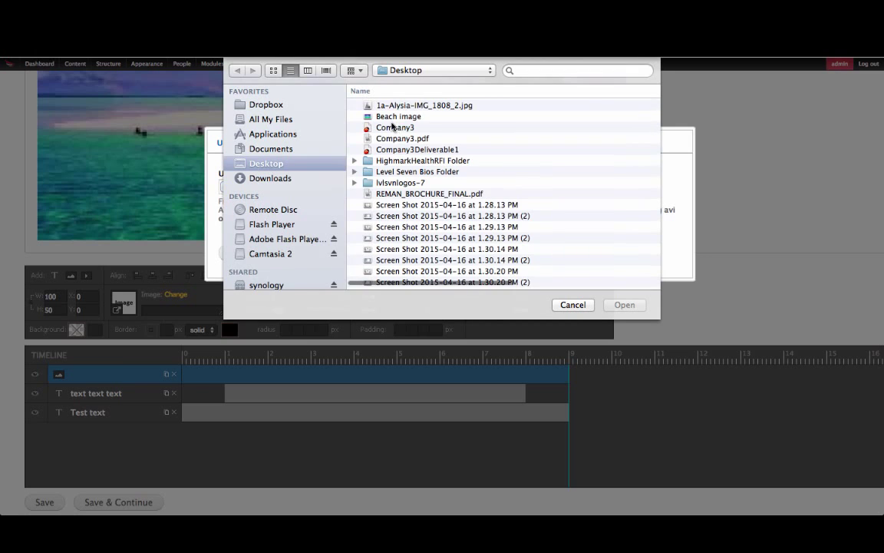
click(445, 93)
click(499, 105)
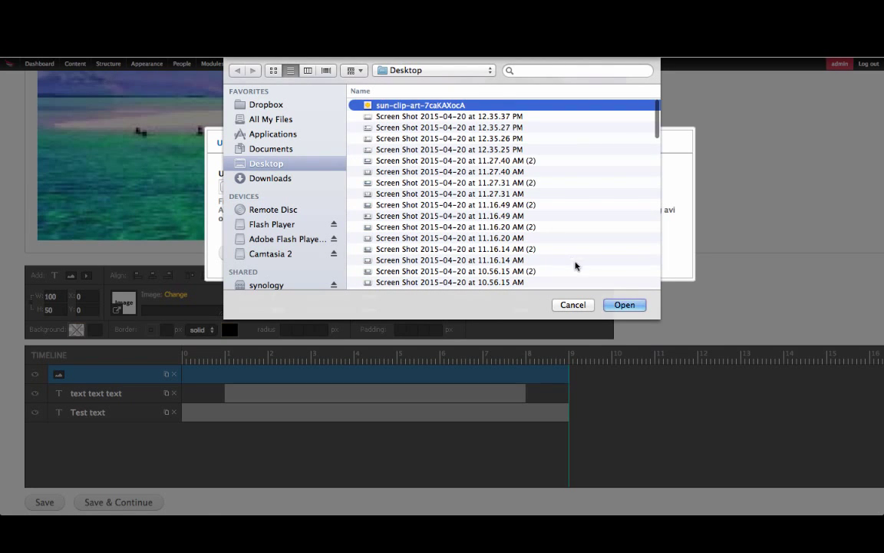
click(621, 304)
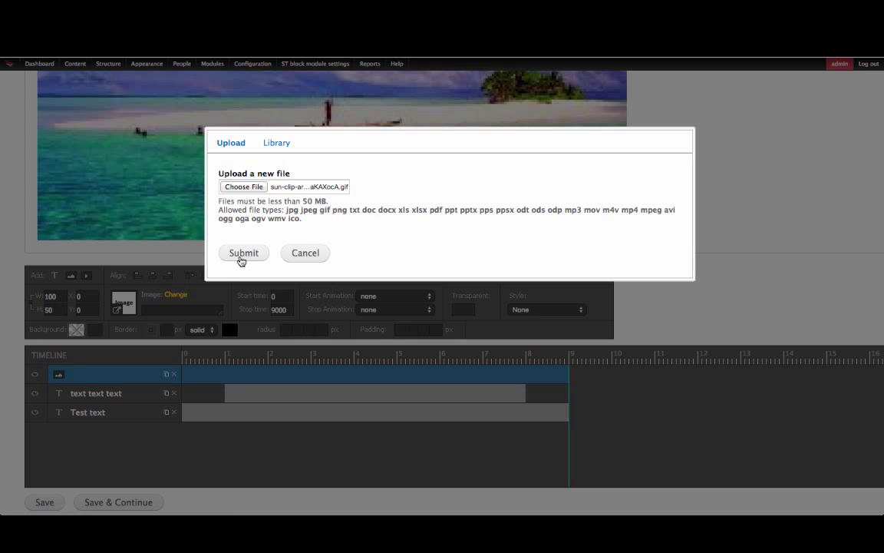
click(260, 259)
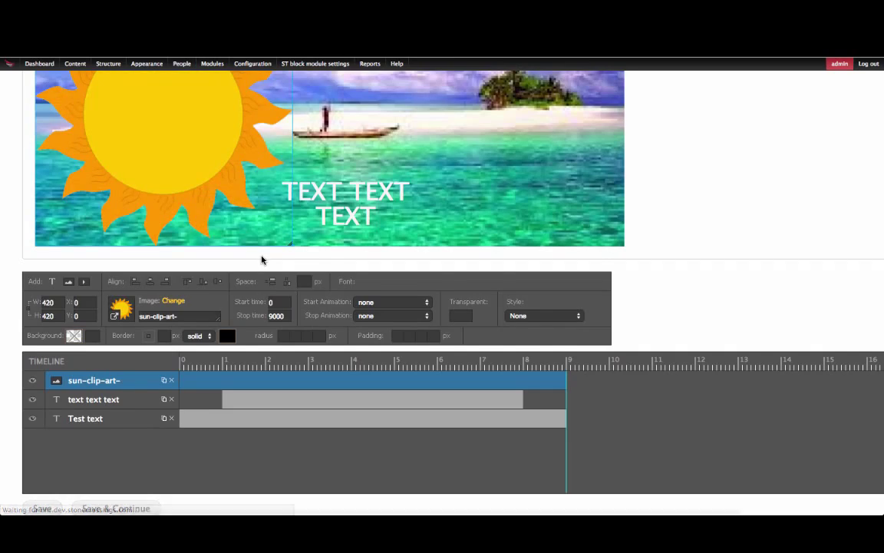
Step: Resize the sun to 168 × 168 and place it in the upper-left sky at 116, 15
scroll(231, 283, up, 1)
scroll(245, 322, down, 3)
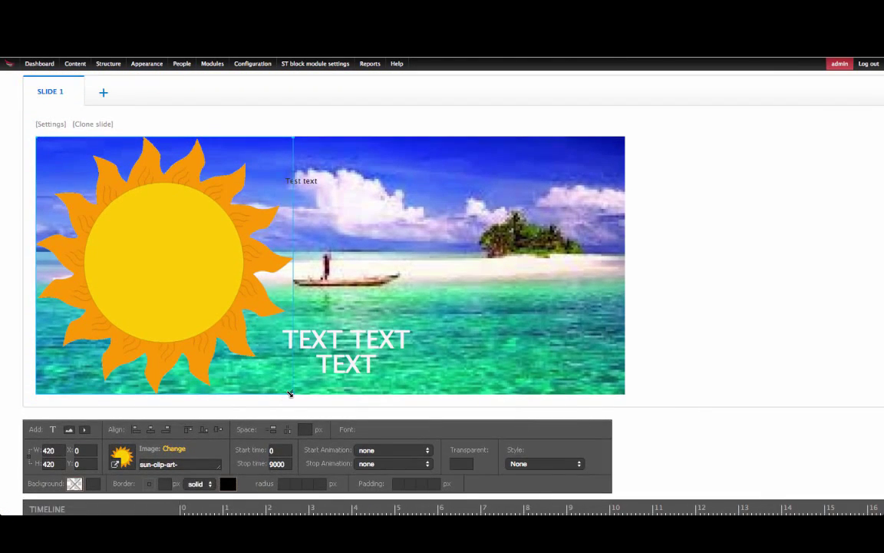
drag(291, 393, 206, 223)
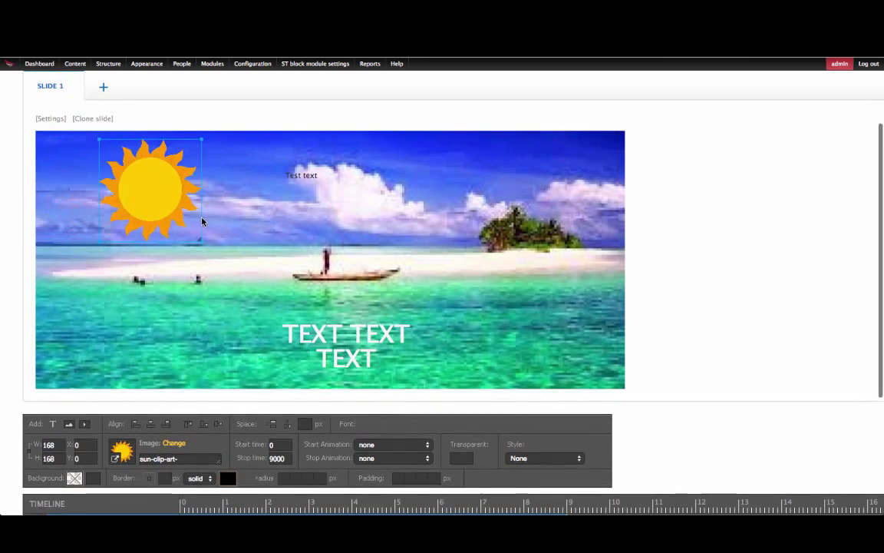
scroll(230, 399, down, 2)
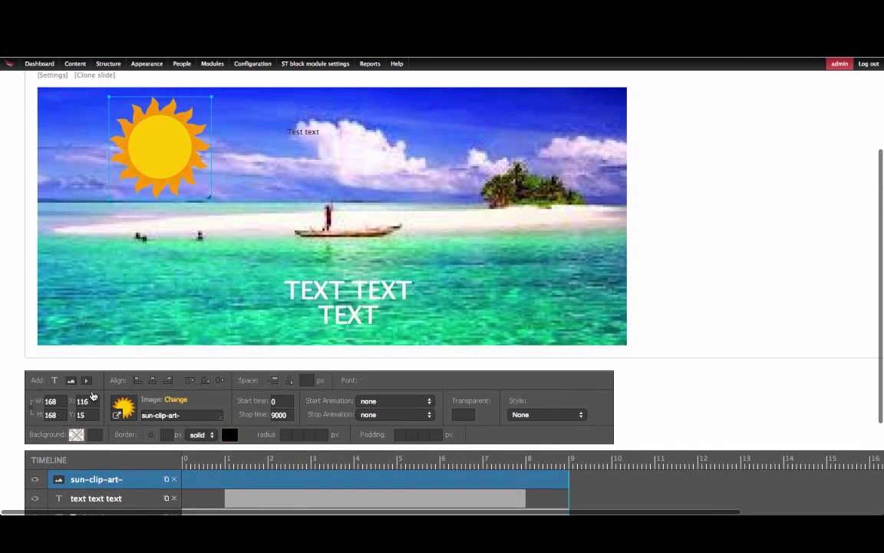
Step: Add a Video layer and place it at the right edge, sized 133 × 173 at 788, 71
click(86, 381)
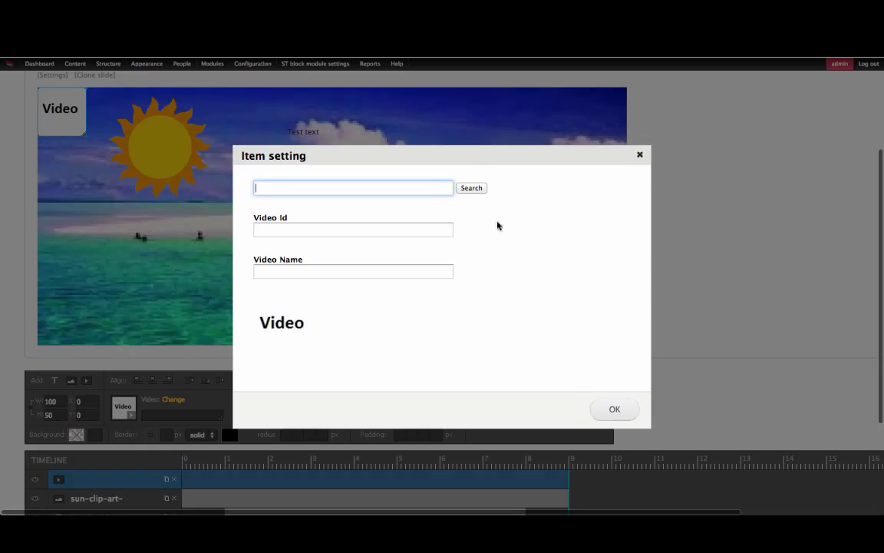
click(640, 157)
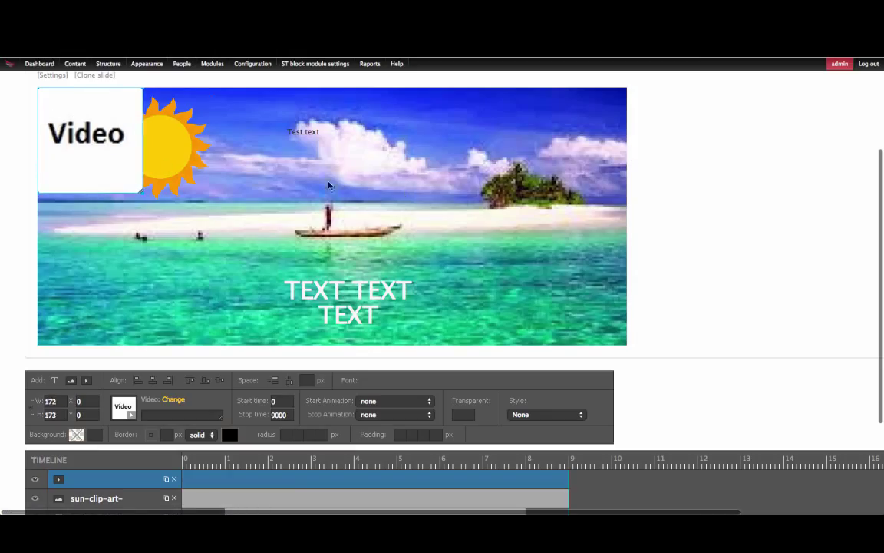
drag(89, 148, 691, 191)
drag(624, 235, 603, 235)
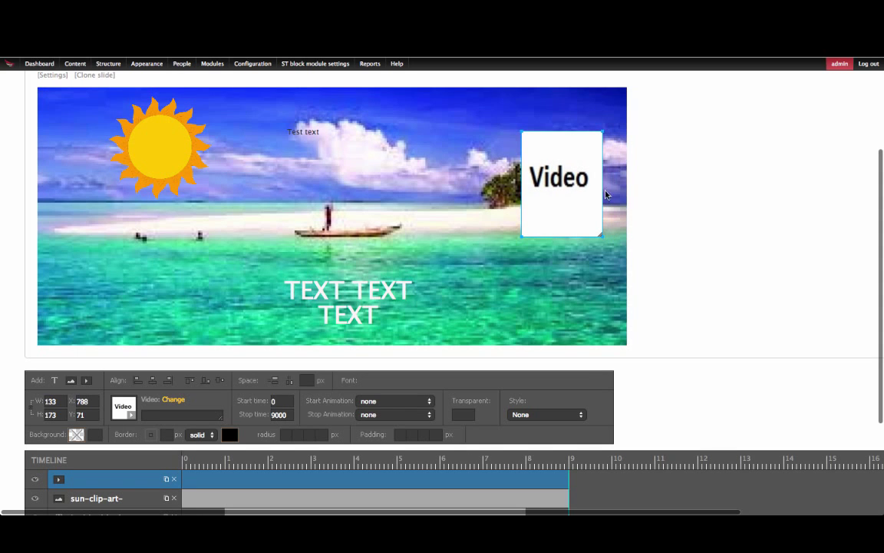
scroll(426, 286, down, 1)
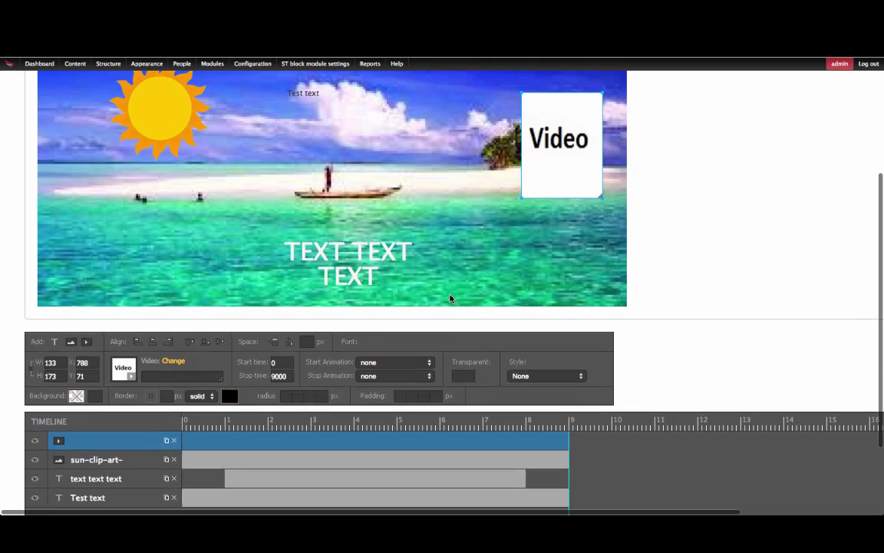
scroll(449, 299, down, 3)
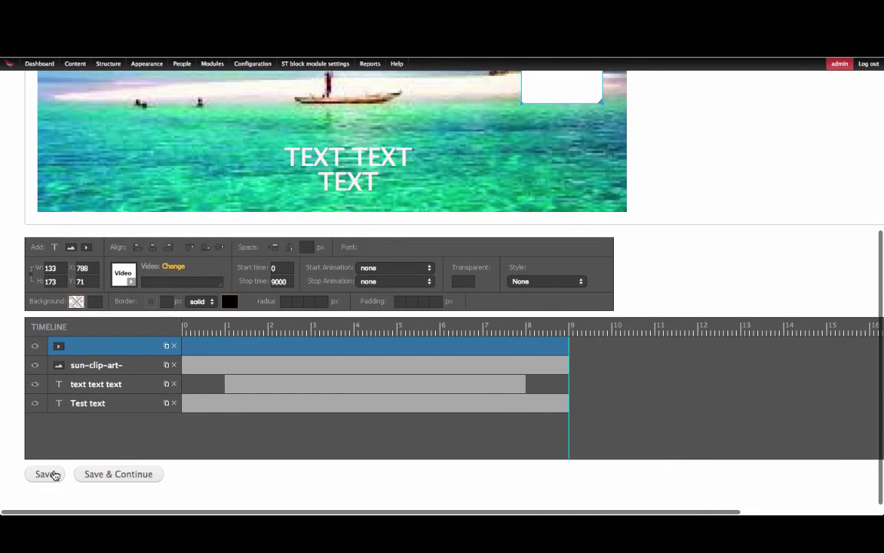
Step: Save Test Slider with all its layers
click(48, 473)
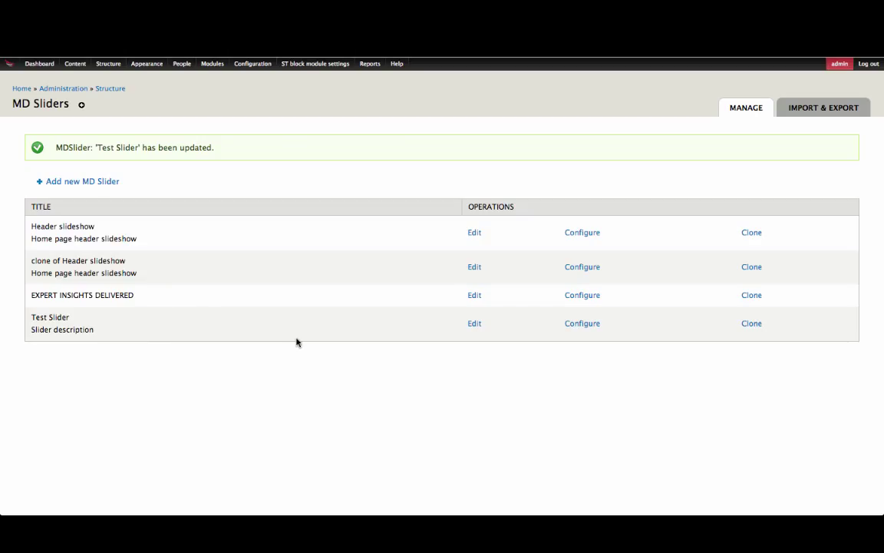
Step: Delete Test Slider from its Configure settings and confirm the deletion
click(475, 324)
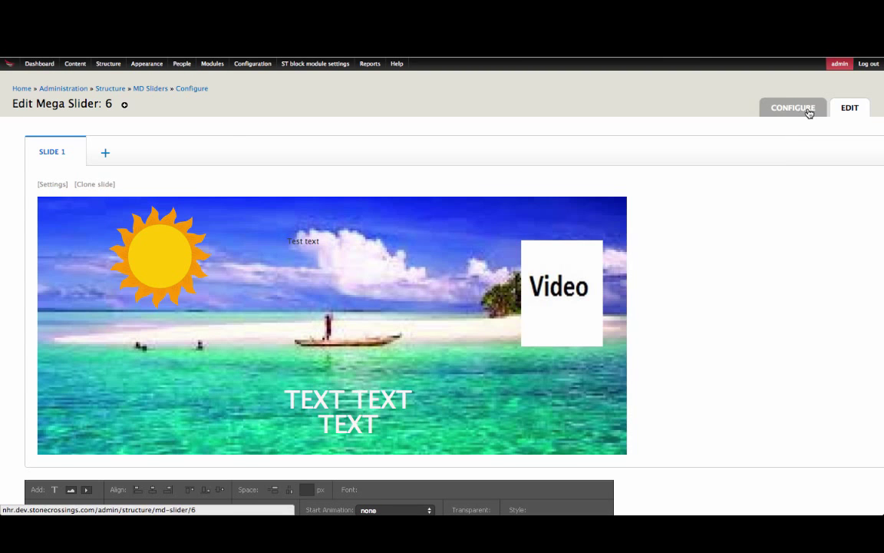
click(808, 113)
scroll(342, 416, down, 20)
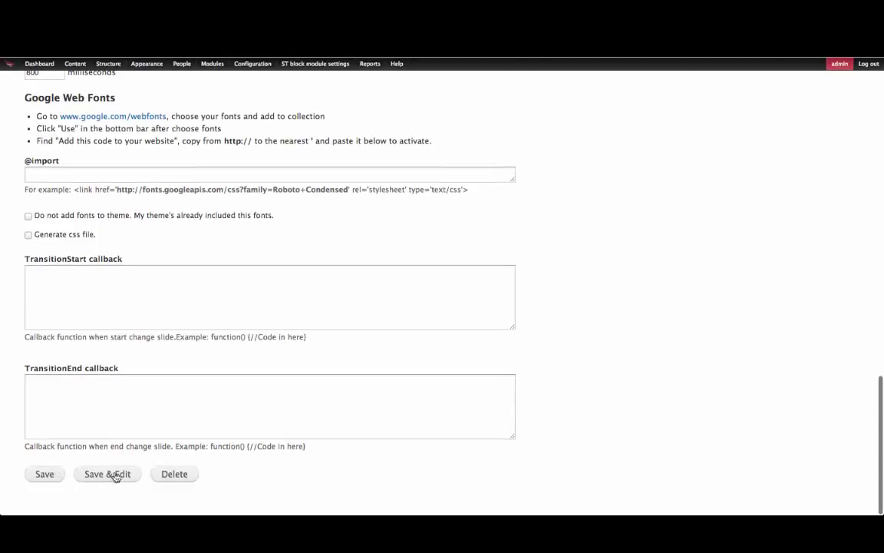
click(166, 474)
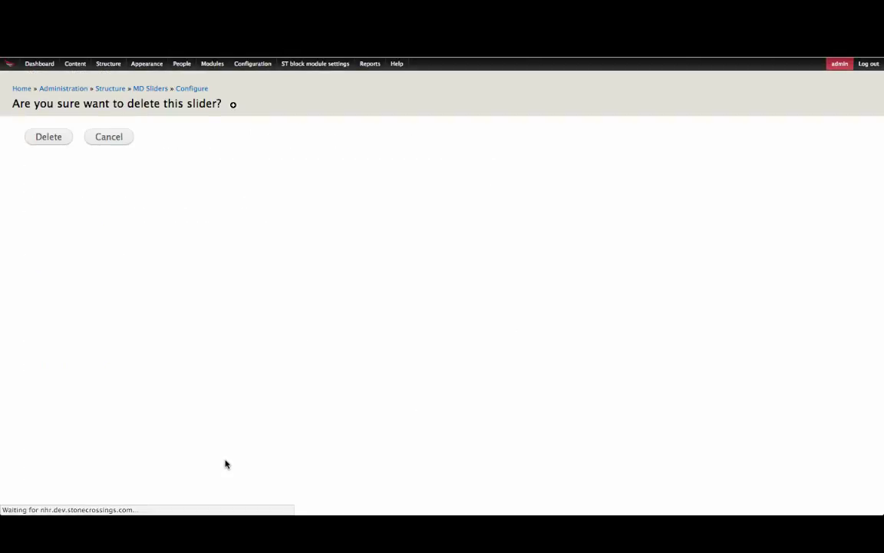
click(48, 138)
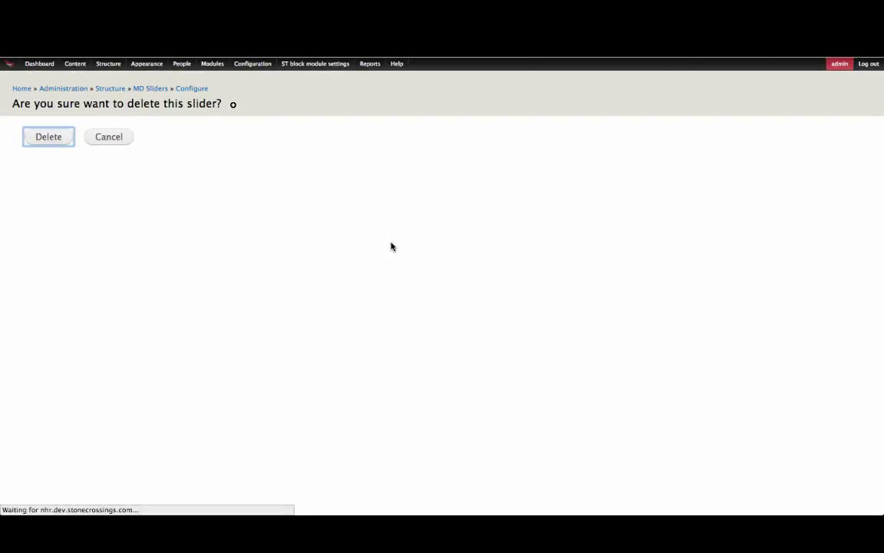